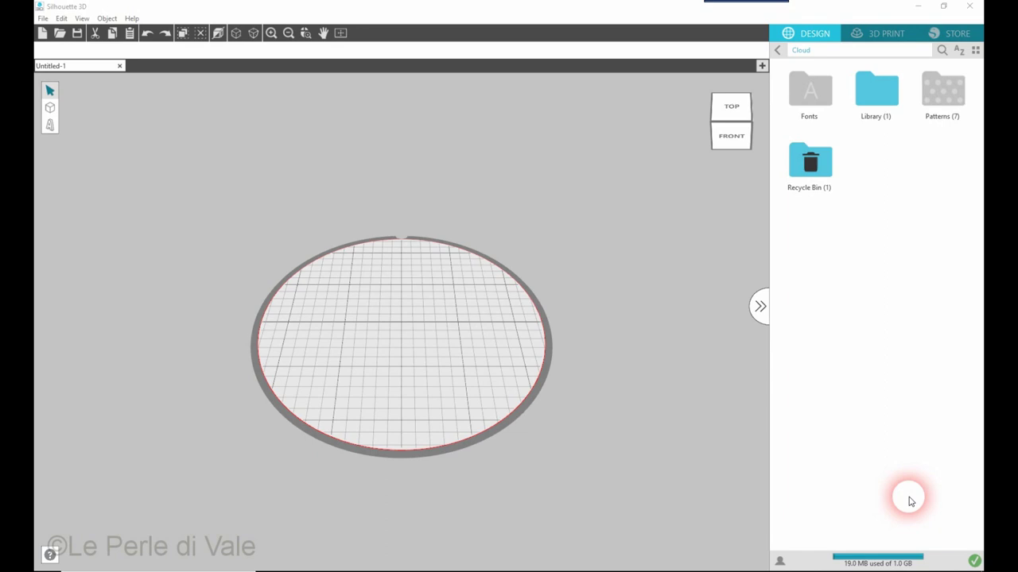
Add the Star Geometric Pendant to the build plate from the geometric pendants folder in the cloud library's 3D collection
left_click(805, 95)
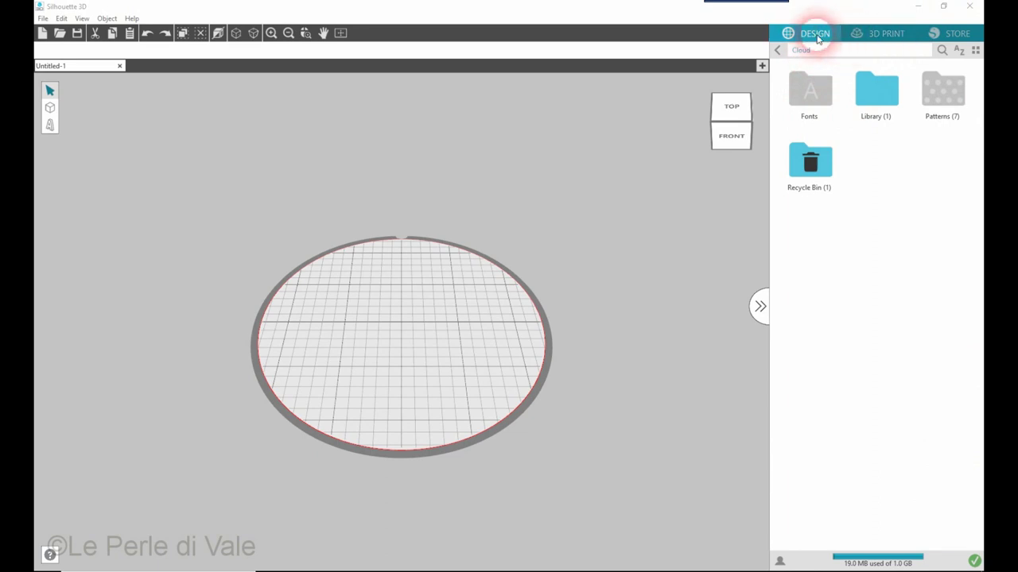
left_click(877, 100)
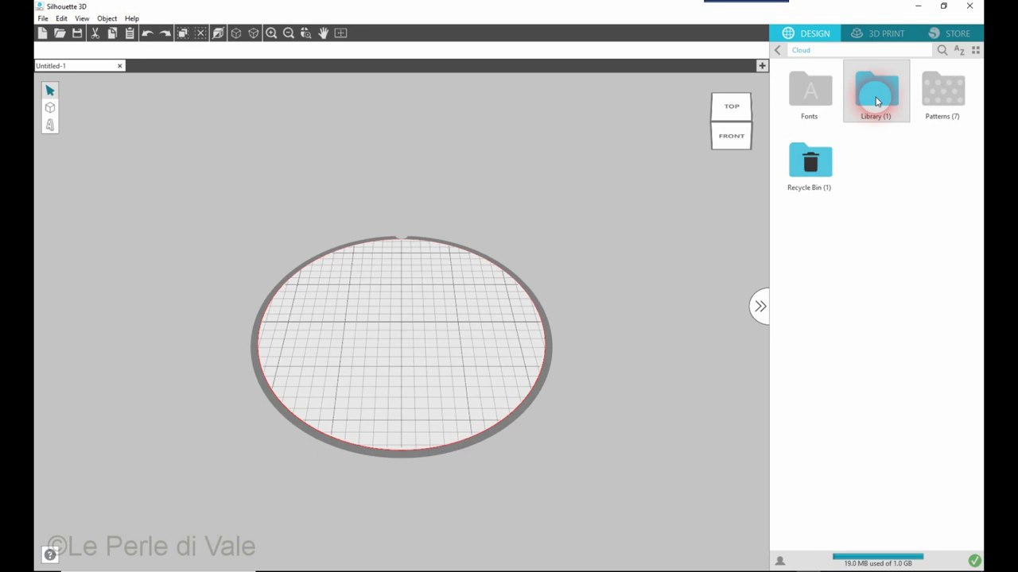
double_click(876, 101)
double_click(815, 97)
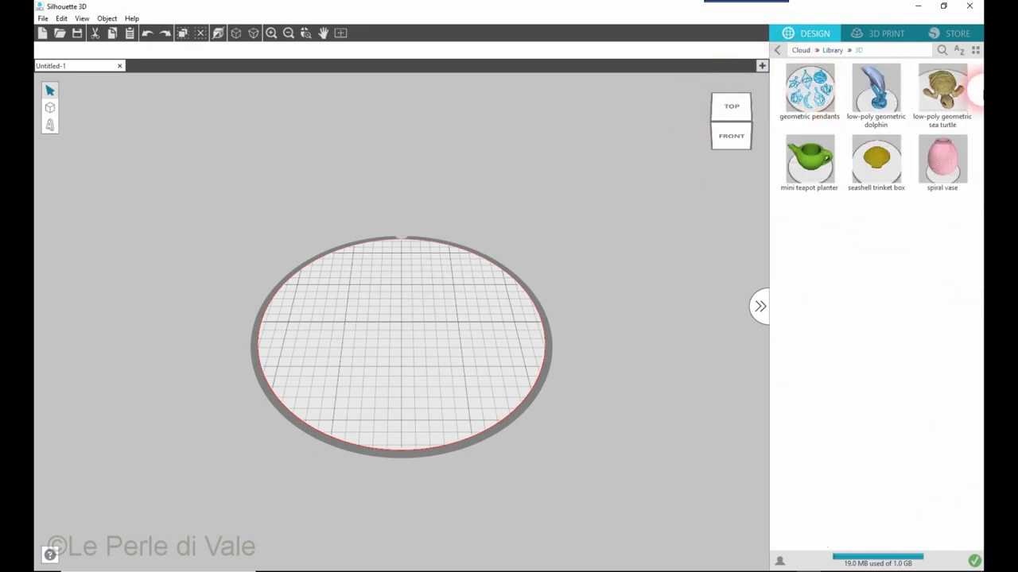
double_click(799, 92)
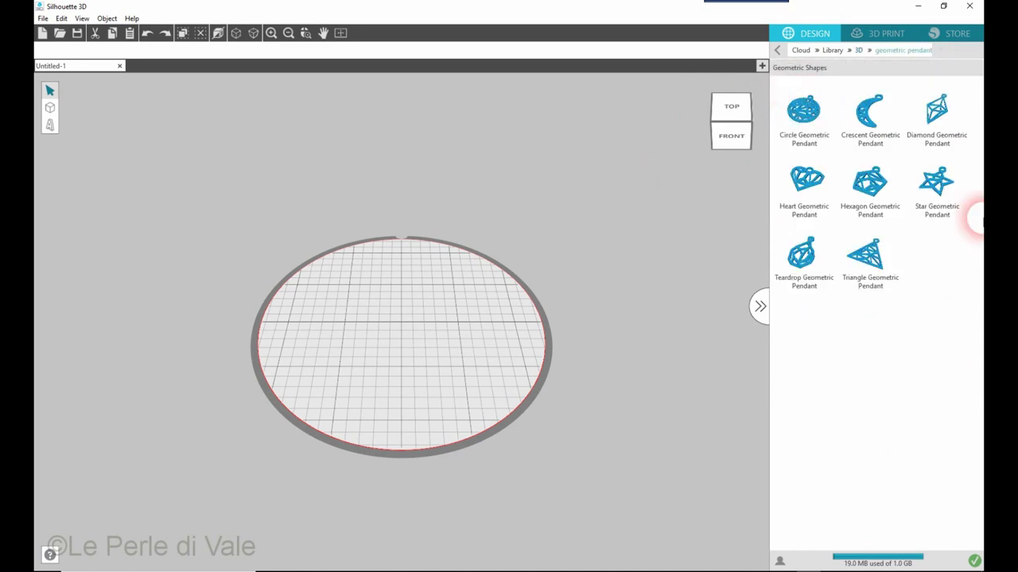
double_click(935, 182)
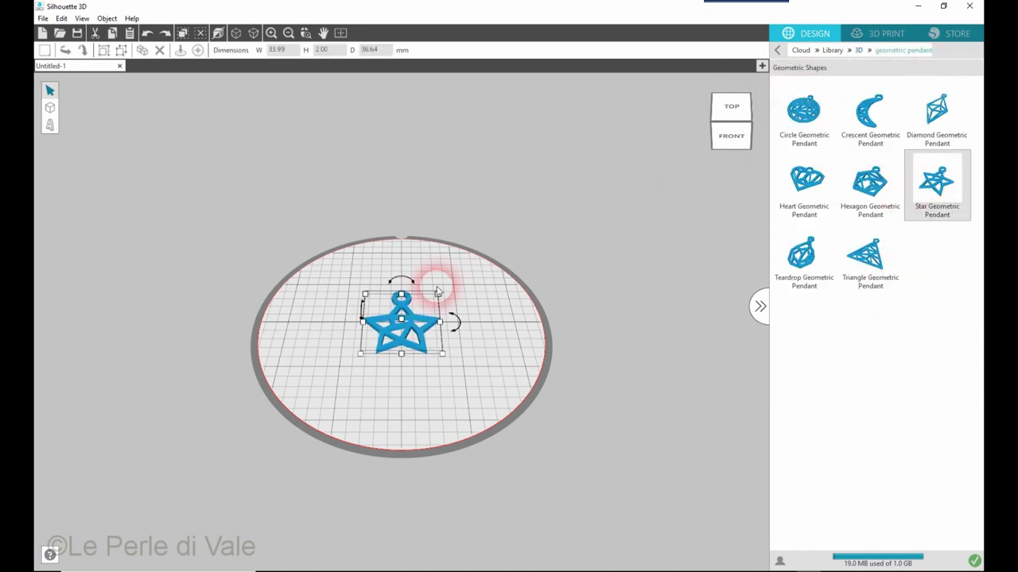
Prepare the star pendant for 3D printing and start the printer's bed calibration
left_click(732, 134)
left_click(397, 293)
left_click(403, 317)
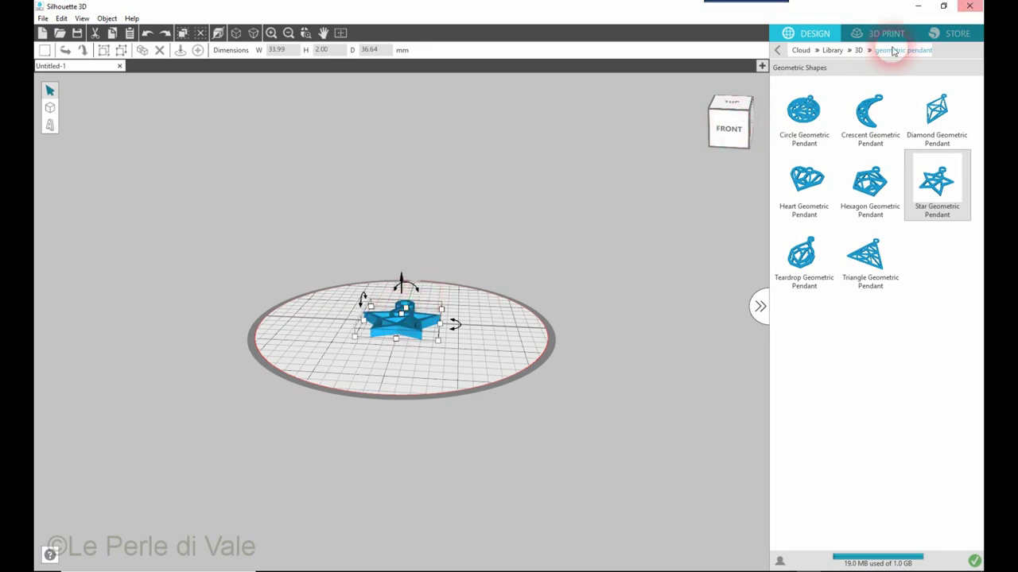
left_click_drag(727, 136, 729, 177)
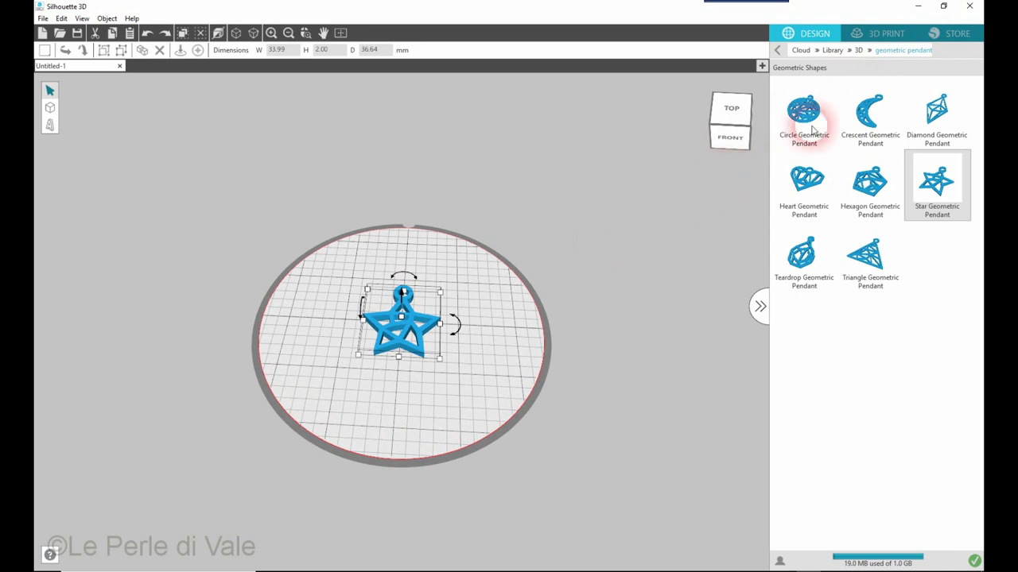
left_click(880, 36)
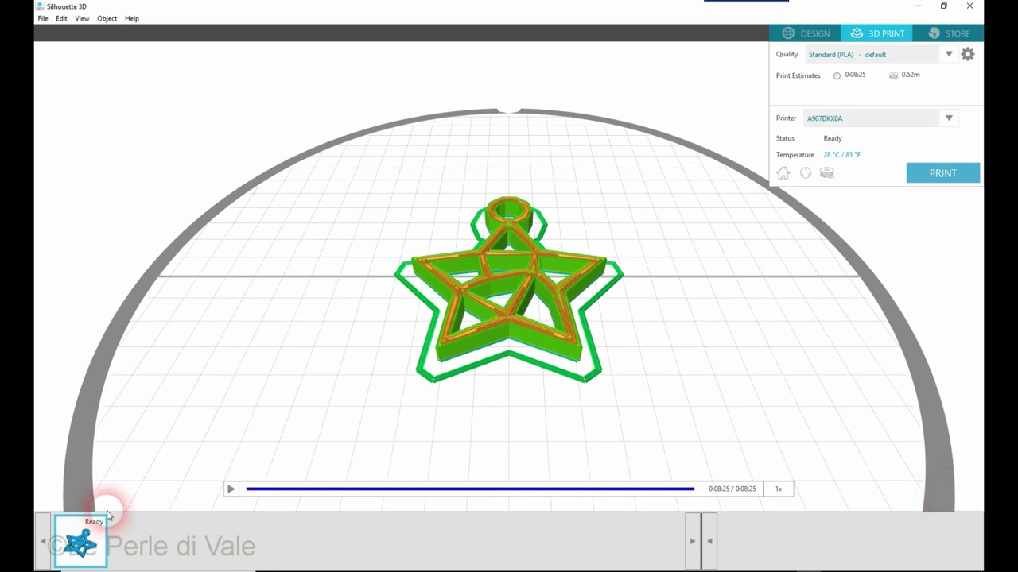
left_click(806, 173)
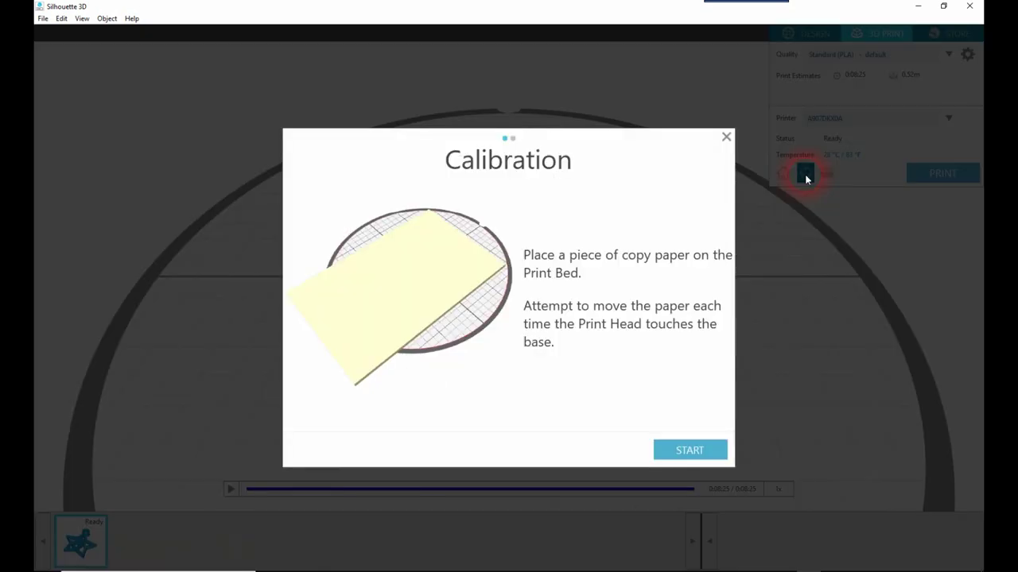
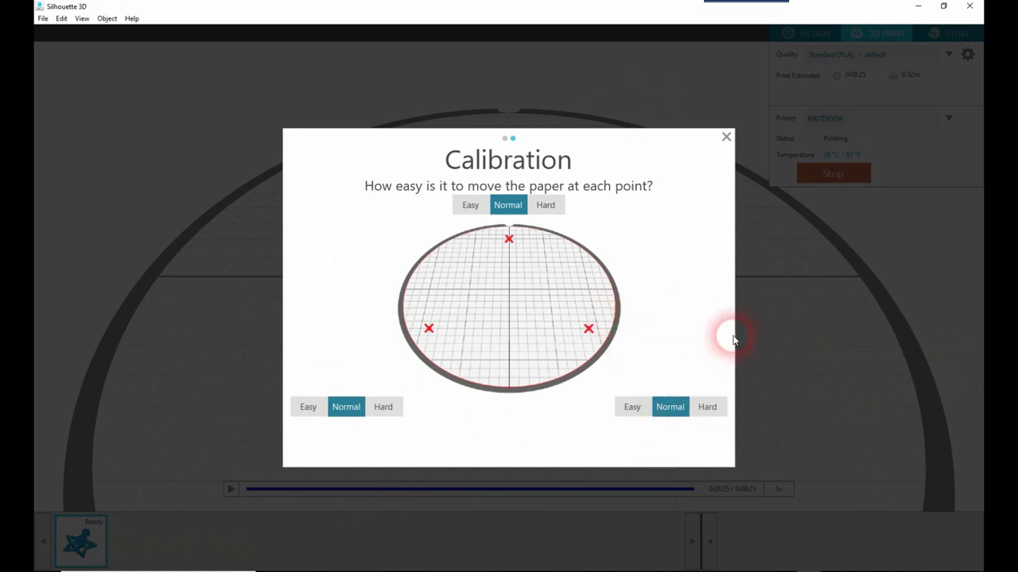
Rate the paper movement in the calibration as Normal at the front-left and back points and Hard at the front-right point
left_click(357, 404)
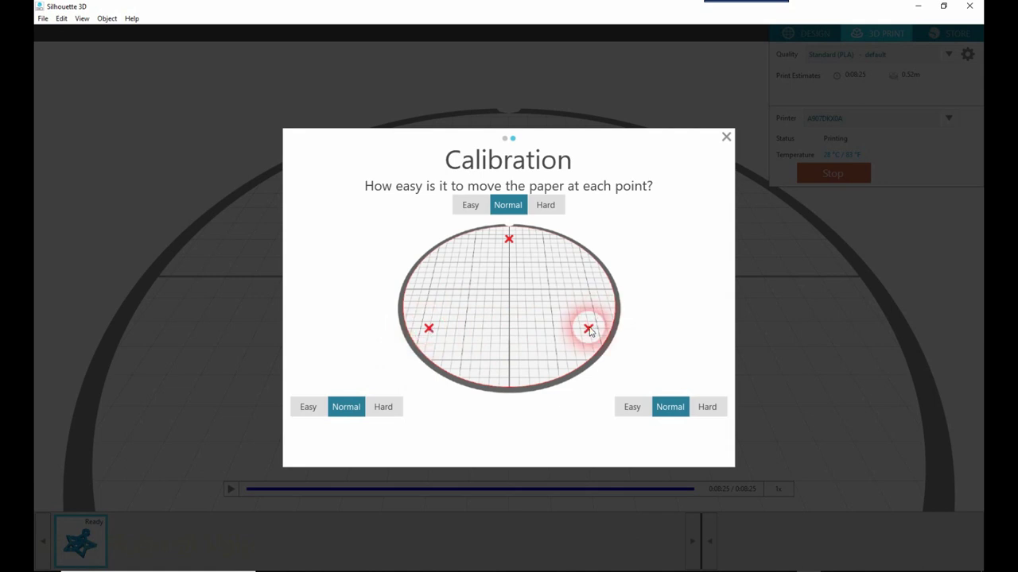
left_click(706, 408)
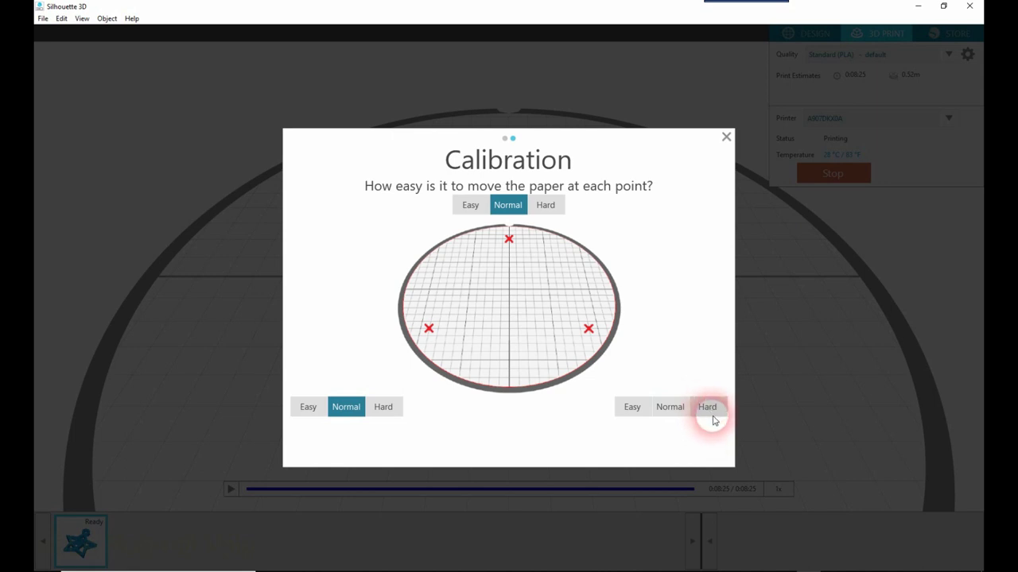
left_click(703, 412)
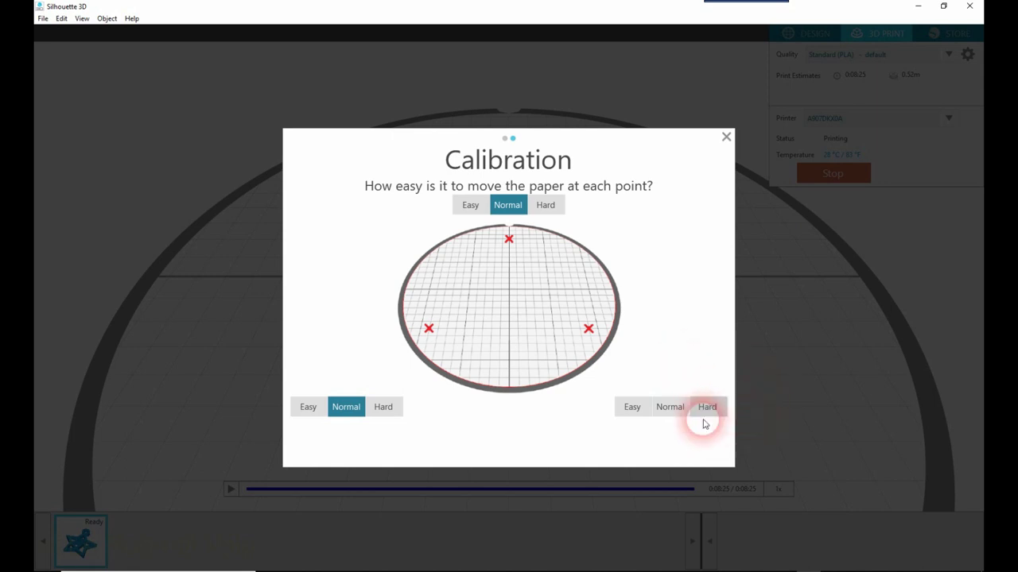
left_click(710, 411)
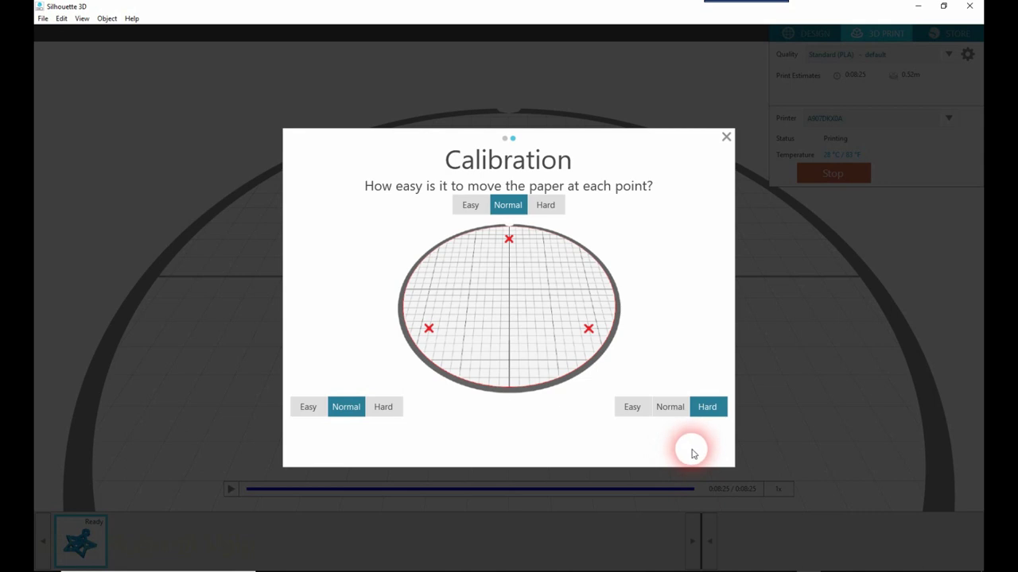
left_click(710, 409)
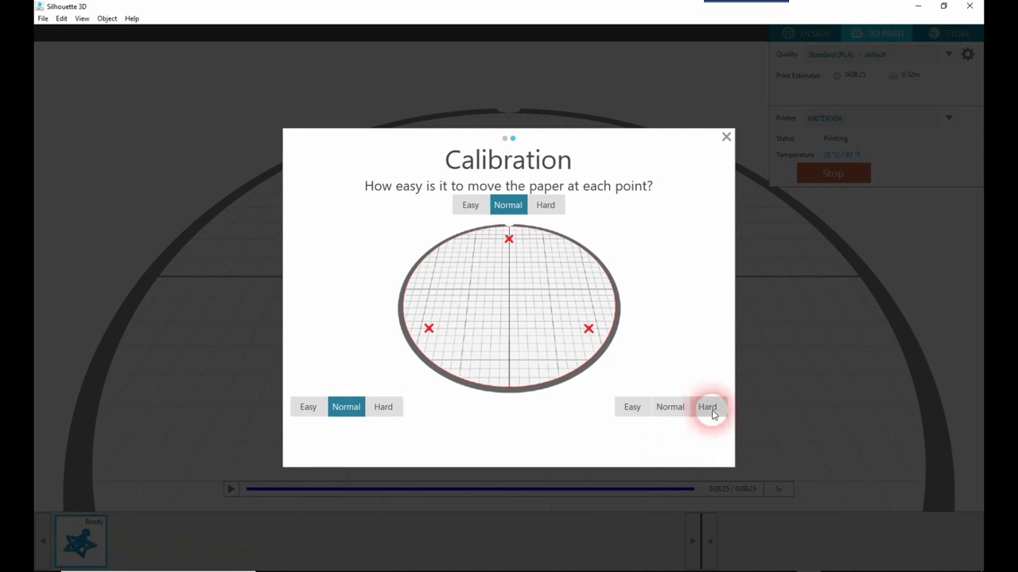
left_click(710, 409)
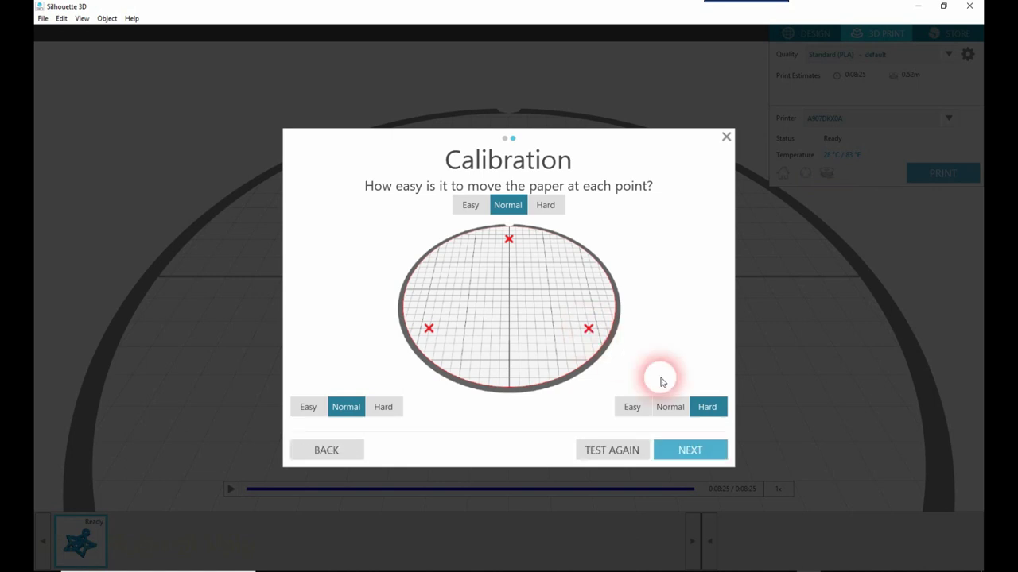
Complete the bed adjustment, keeping Front Left and Back at Normal and setting Front Right to Normal
left_click(690, 451)
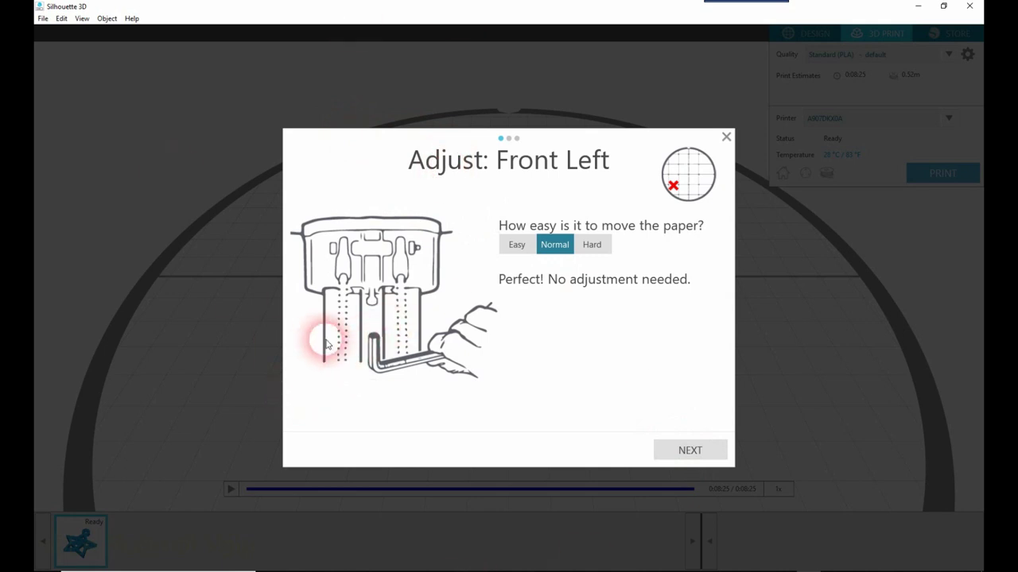
left_click(690, 451)
left_click(588, 246)
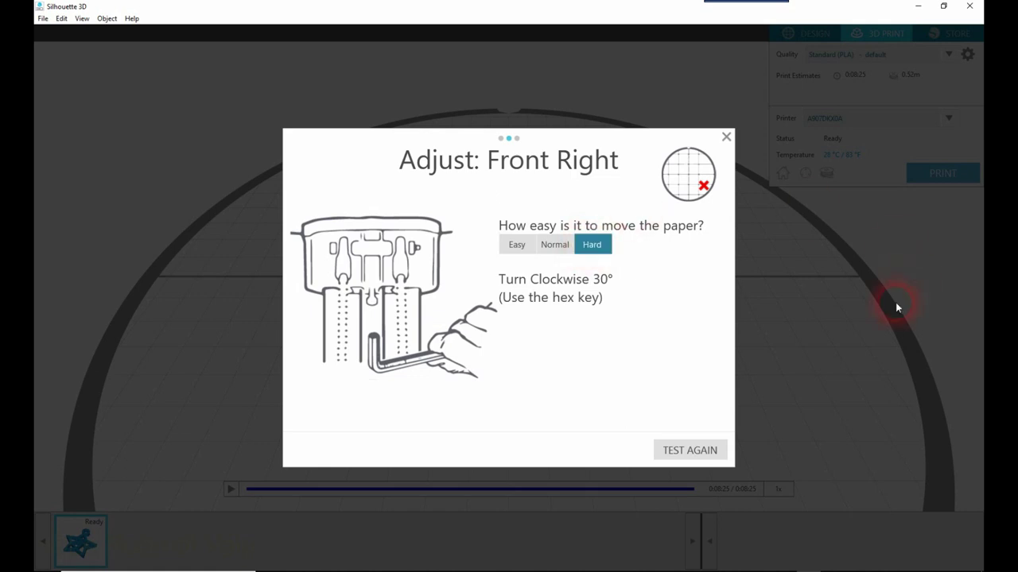
left_click(554, 245)
left_click(688, 449)
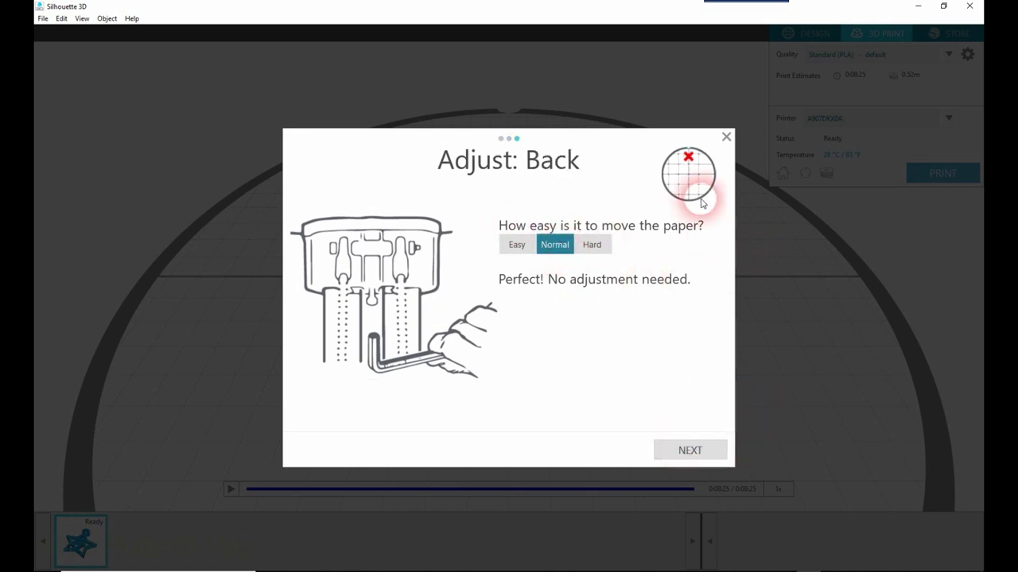
left_click(689, 450)
left_click(690, 450)
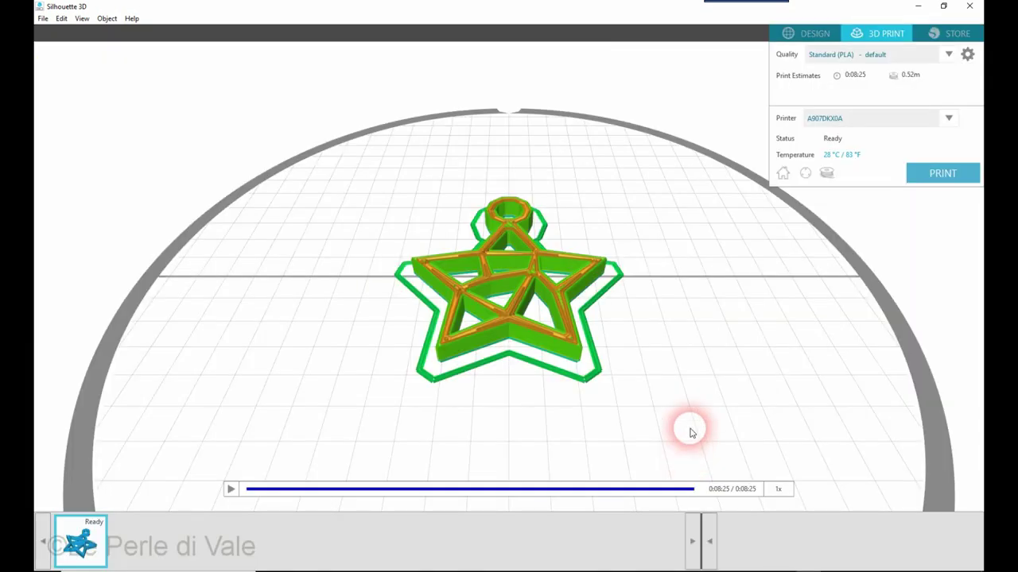
Run the bed calibration again with all three points rated Normal and return to the print preview
left_click(804, 174)
left_click(688, 450)
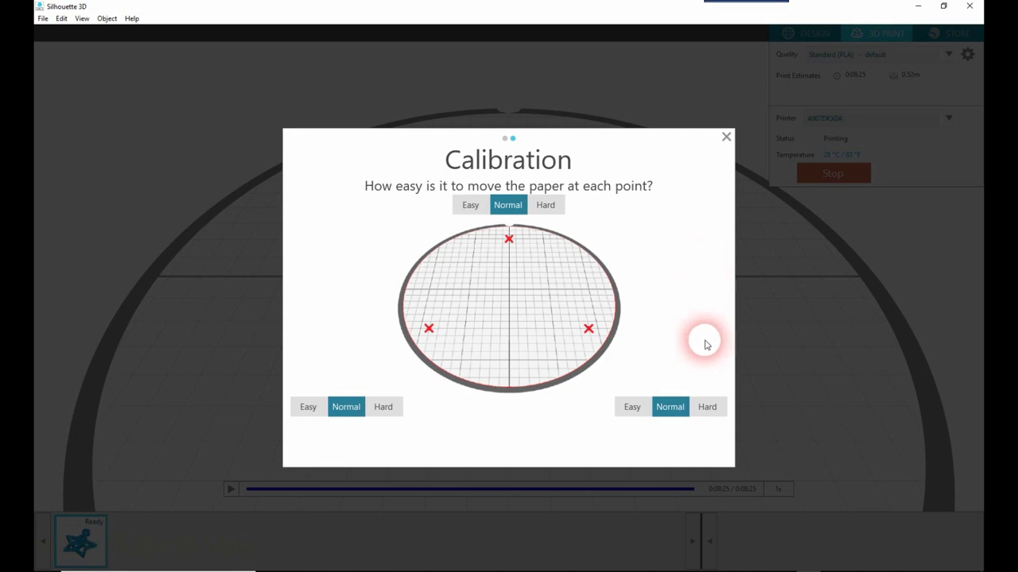
left_click(686, 451)
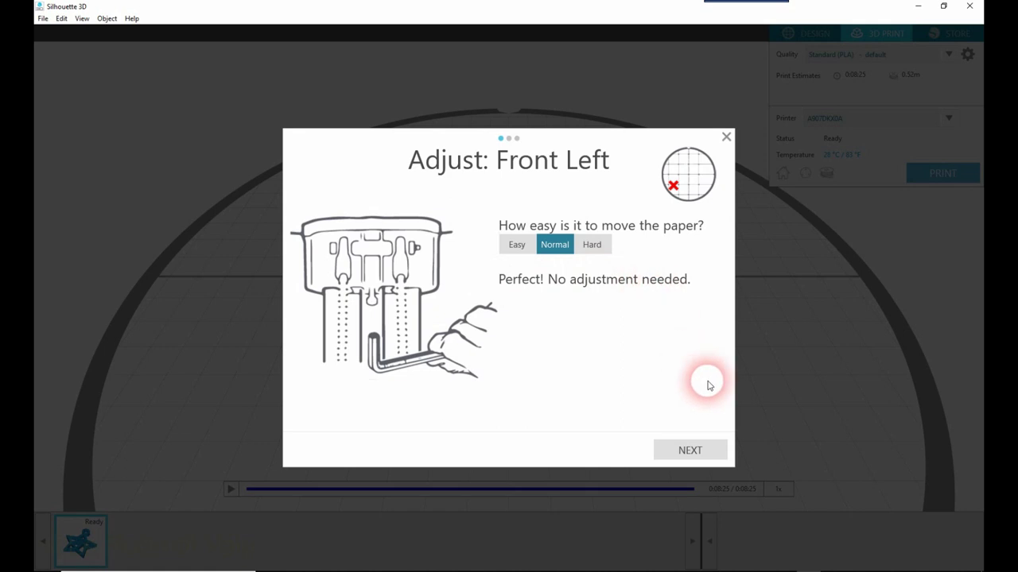
left_click(707, 459)
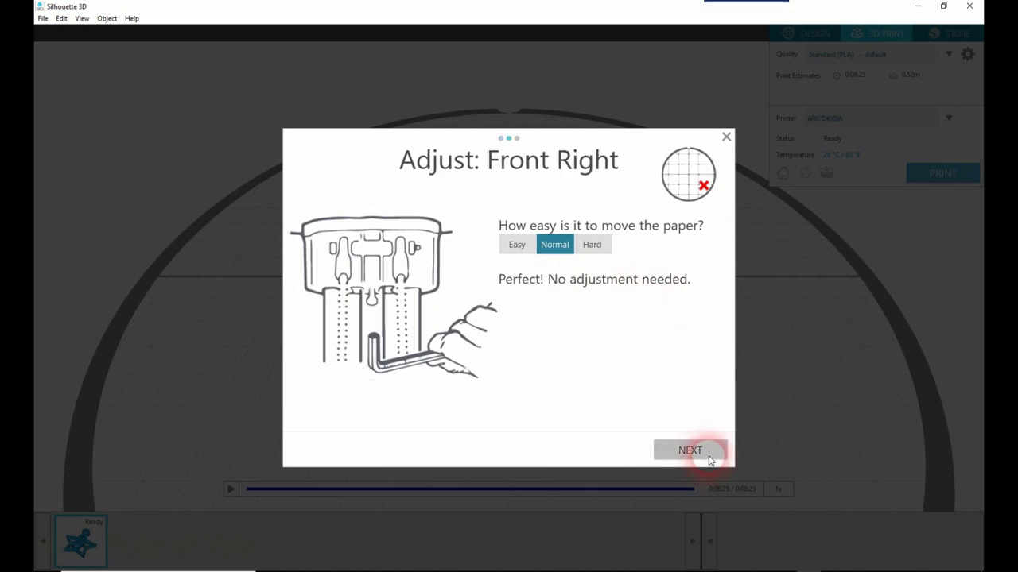
left_click(709, 459)
left_click(709, 460)
left_click(690, 451)
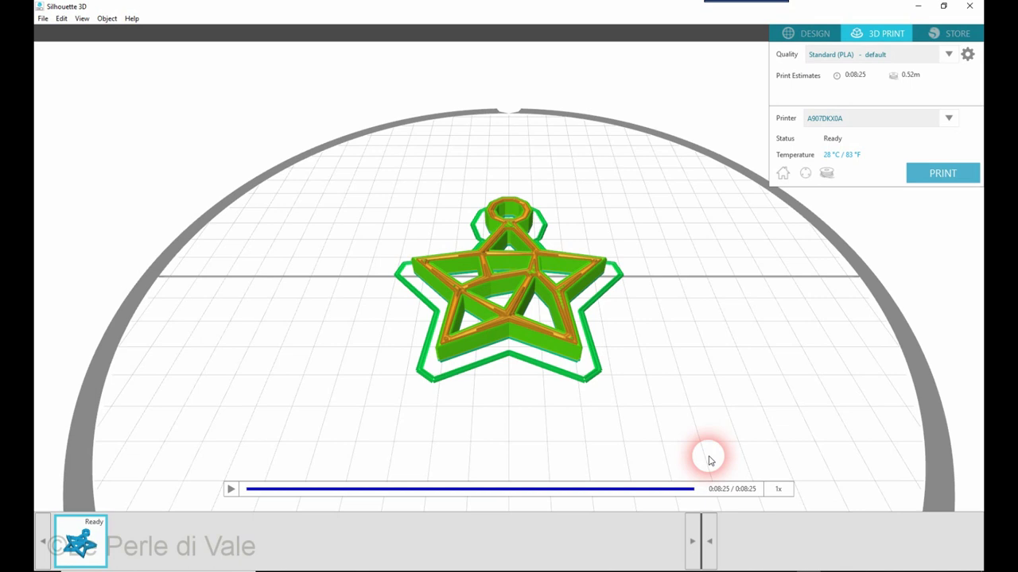
left_click(849, 31)
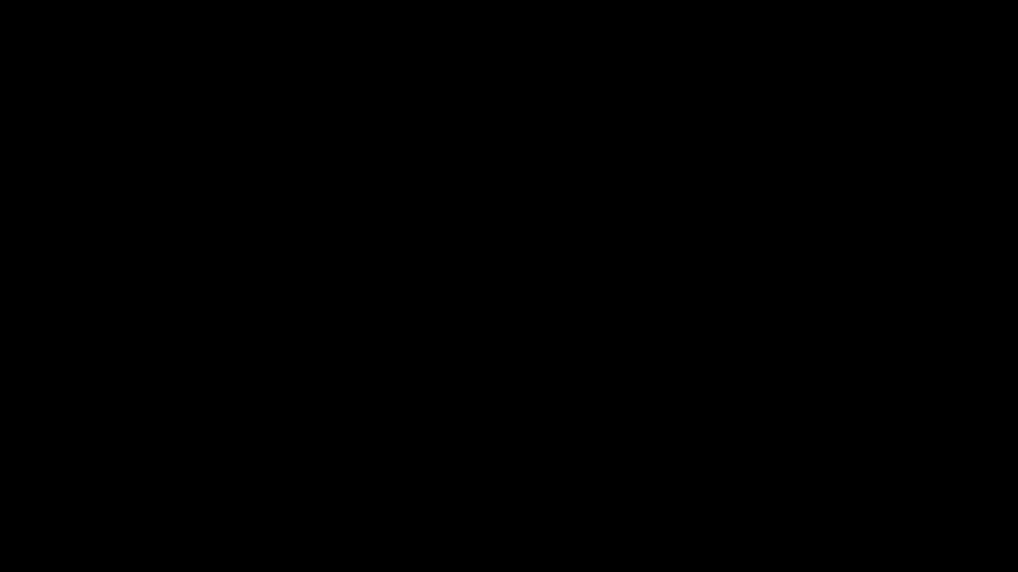